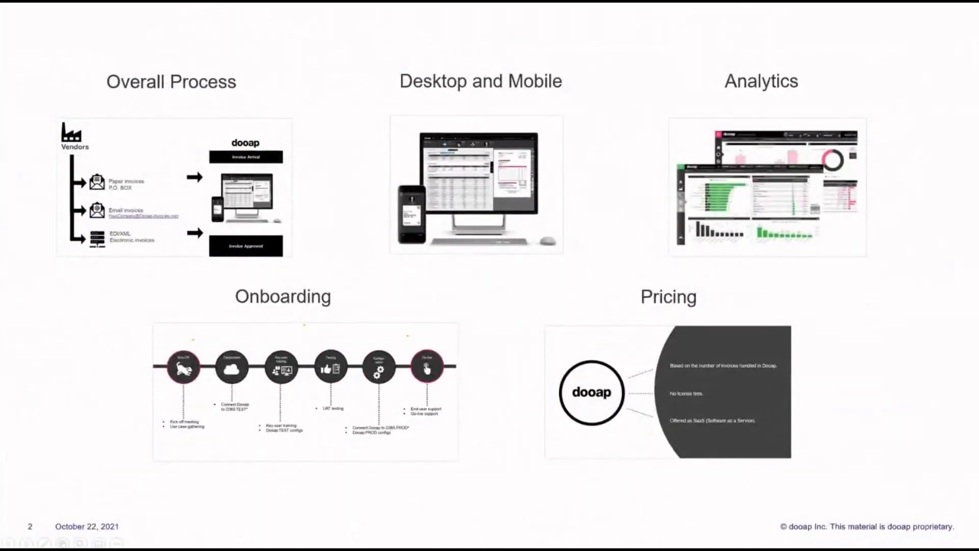
Leave the PowerPoint slideshow and switch to Dynamics 365 Finance and Operations in the browser
key(alt+Tab)
Go from the Accounts payable links to the Dooap module page and launch the Dooap web app
click(449, 153)
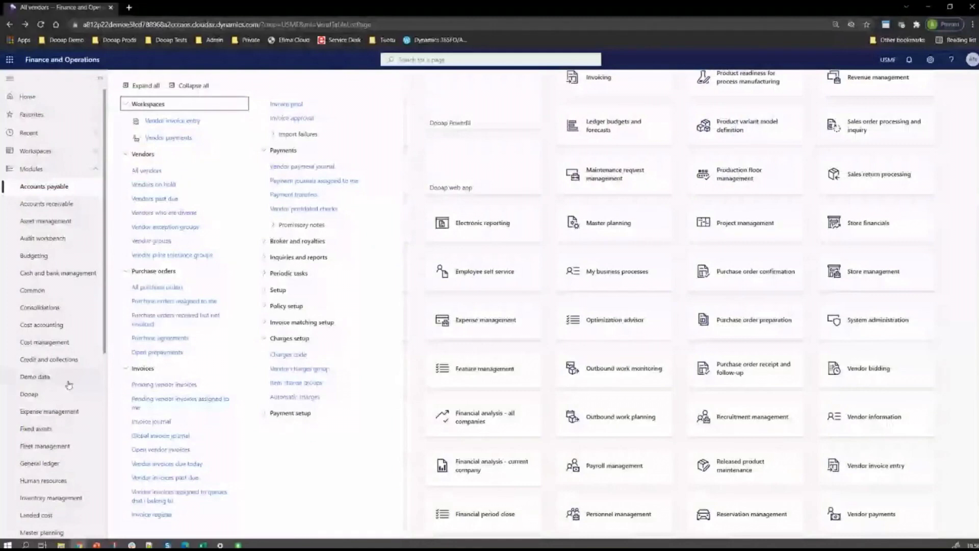
click(68, 392)
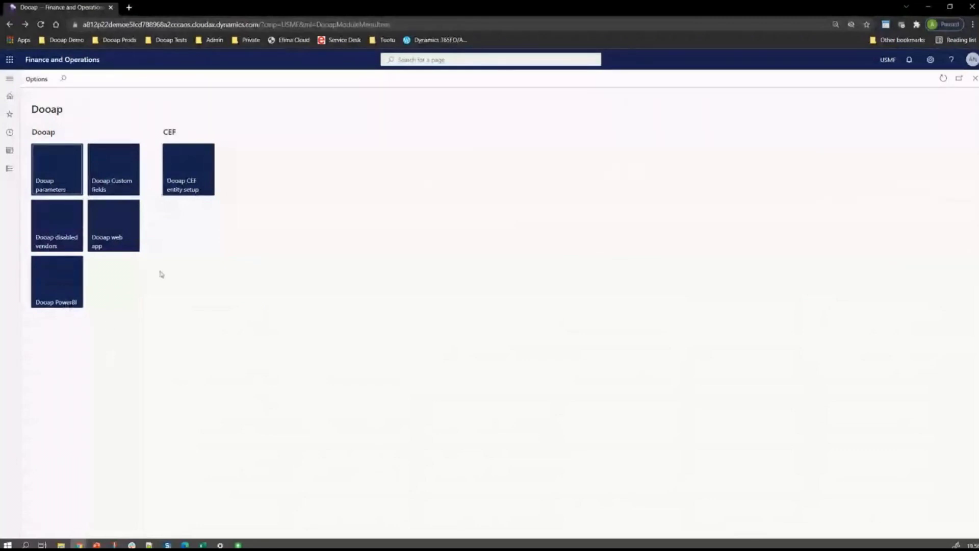
click(120, 248)
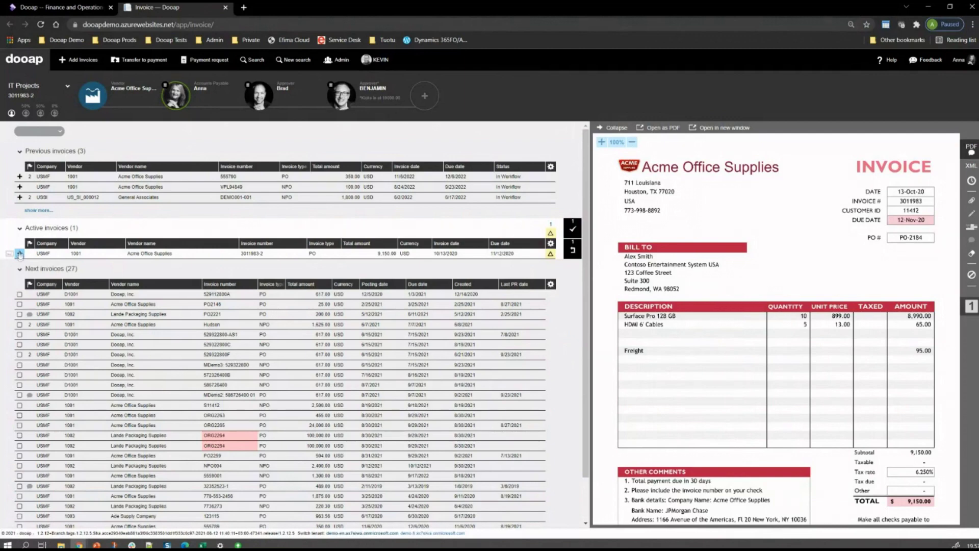
Expand the Acme invoice's PO-2184 matching: 9,055.00 matched against 9,150.00, a 95.00 difference
click(20, 253)
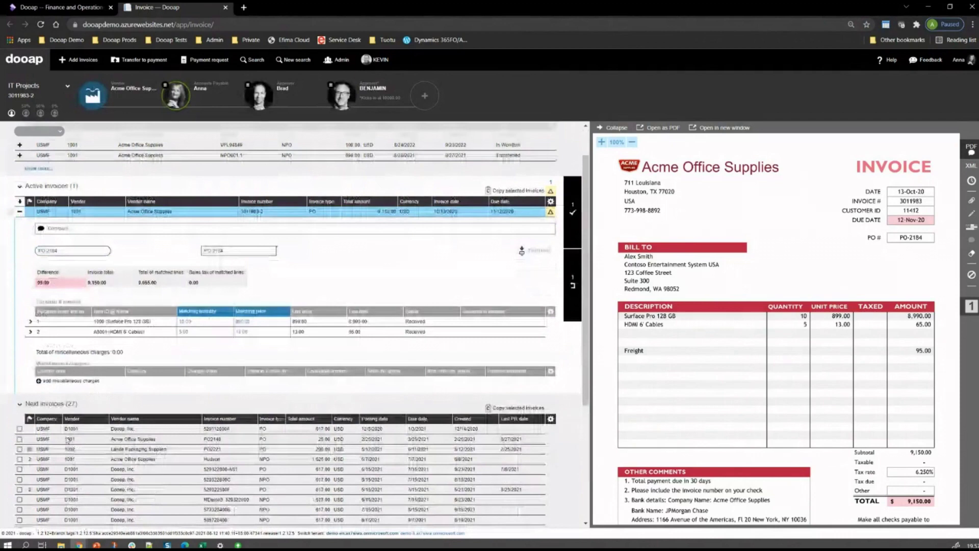
scroll(45, 364, down, 3)
scroll(232, 396, down, 1)
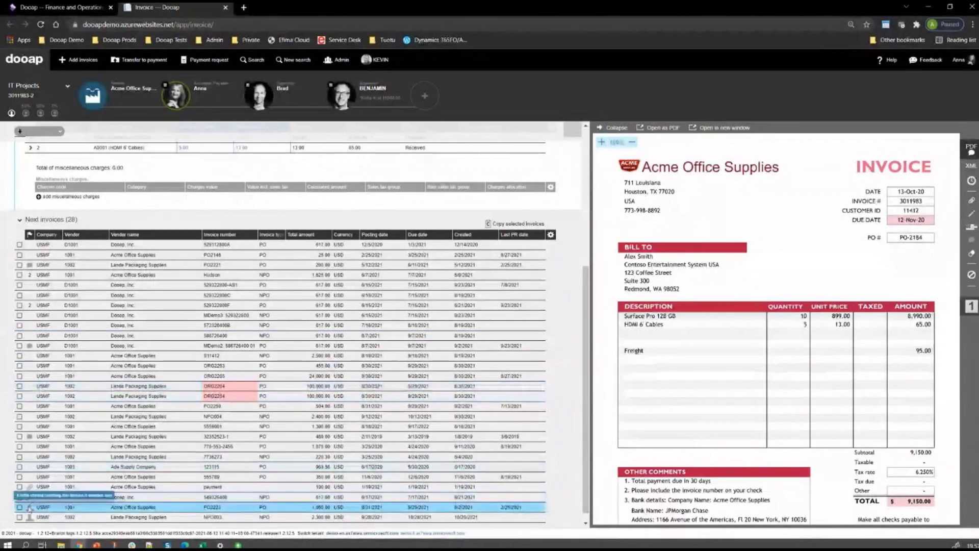
scroll(175, 255, up, 3)
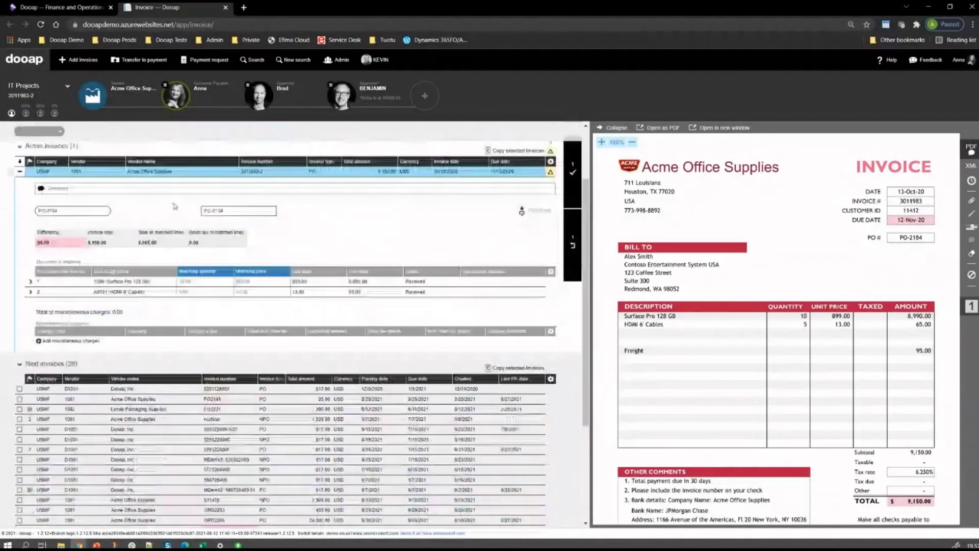
scroll(175, 206, up, 2)
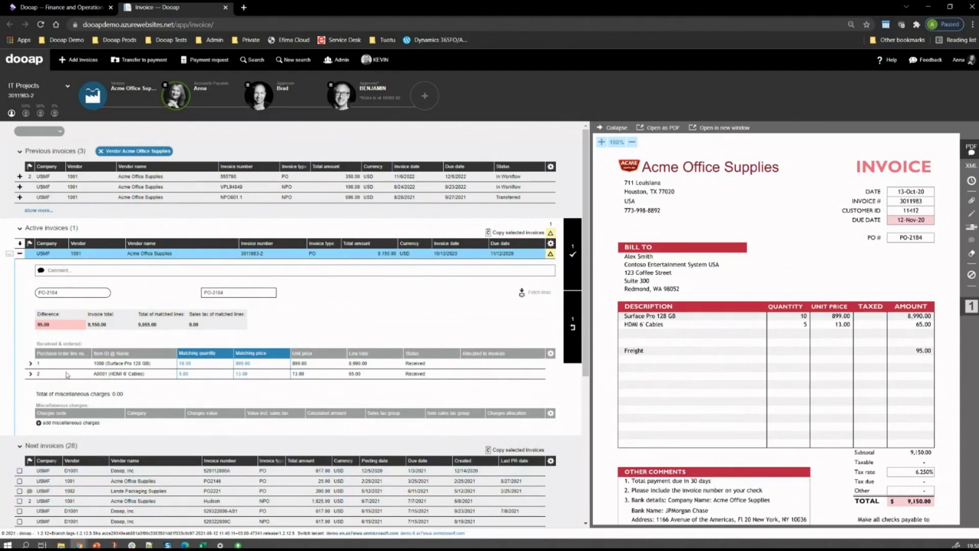
click(49, 325)
click(176, 434)
click(551, 243)
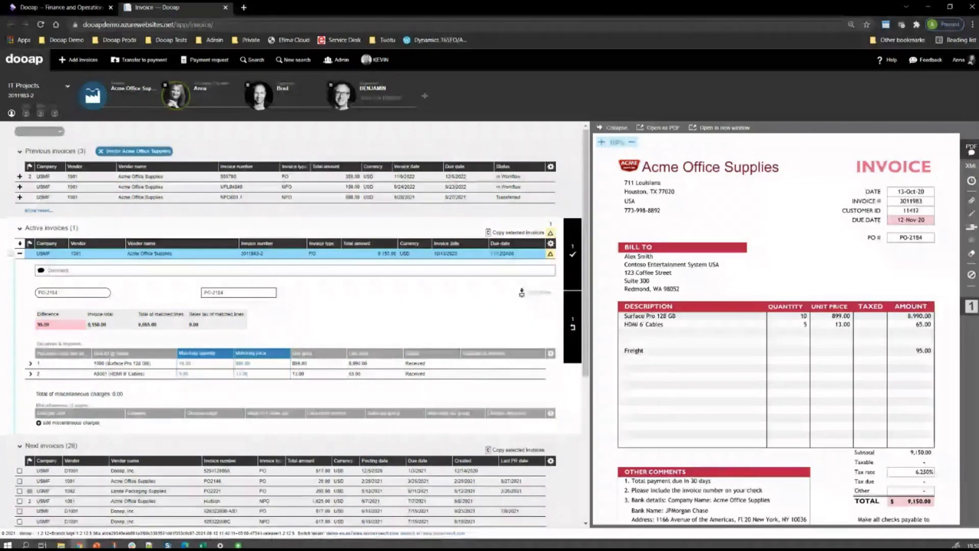
Add a 95.00 FREIGHT charge line so matched lines reach 9,150.00
click(67, 423)
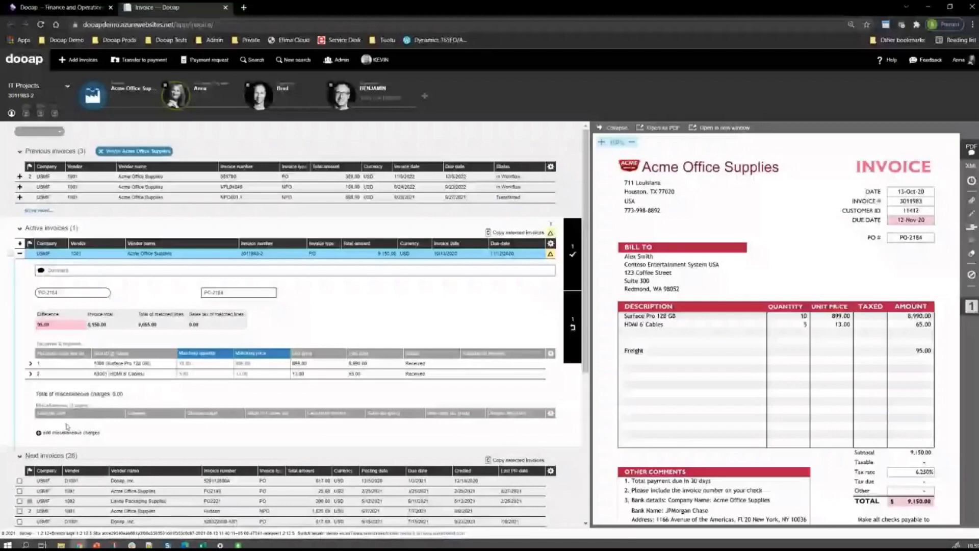
click(67, 431)
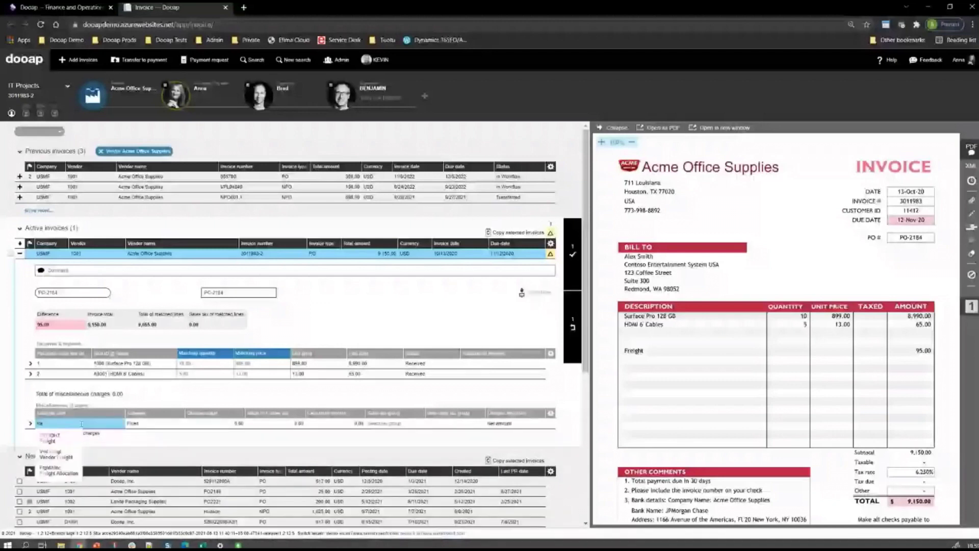
click(51, 435)
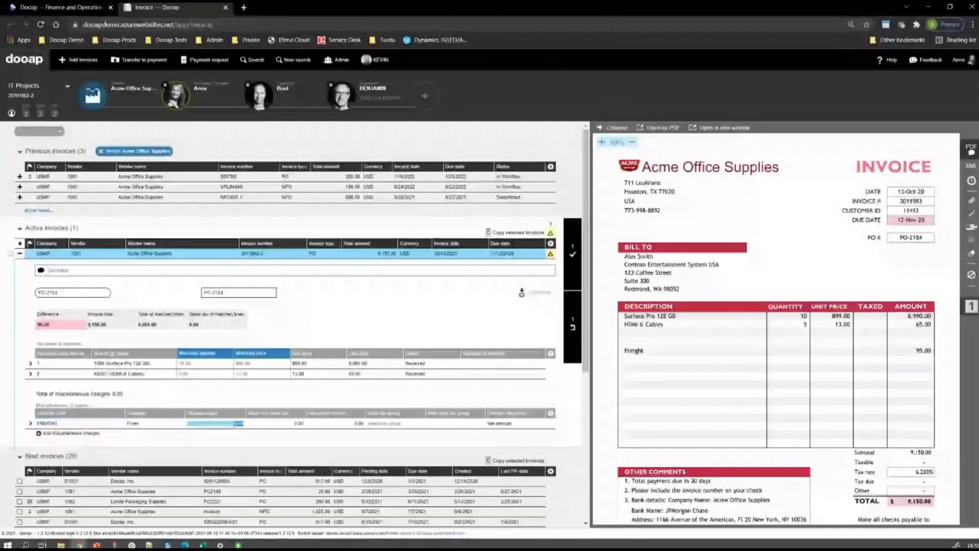
click(239, 423)
text(95.00)
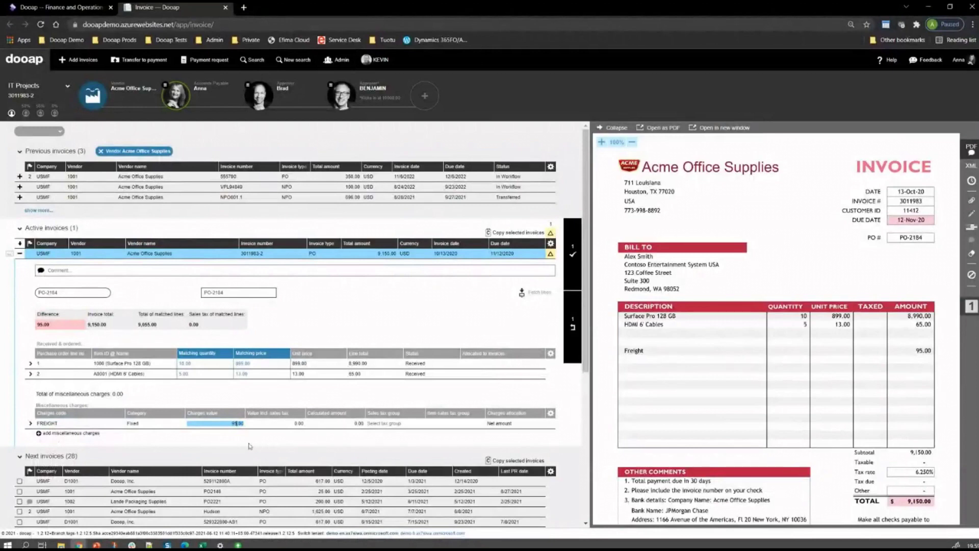
click(250, 442)
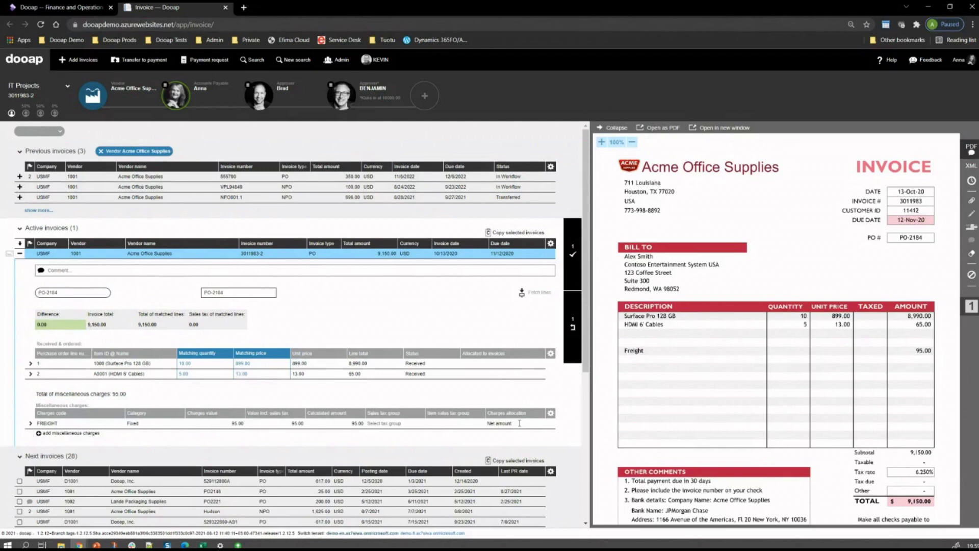
Allocate the freight charge by Net amount and accept the Acme Office Supplies invoice
click(519, 422)
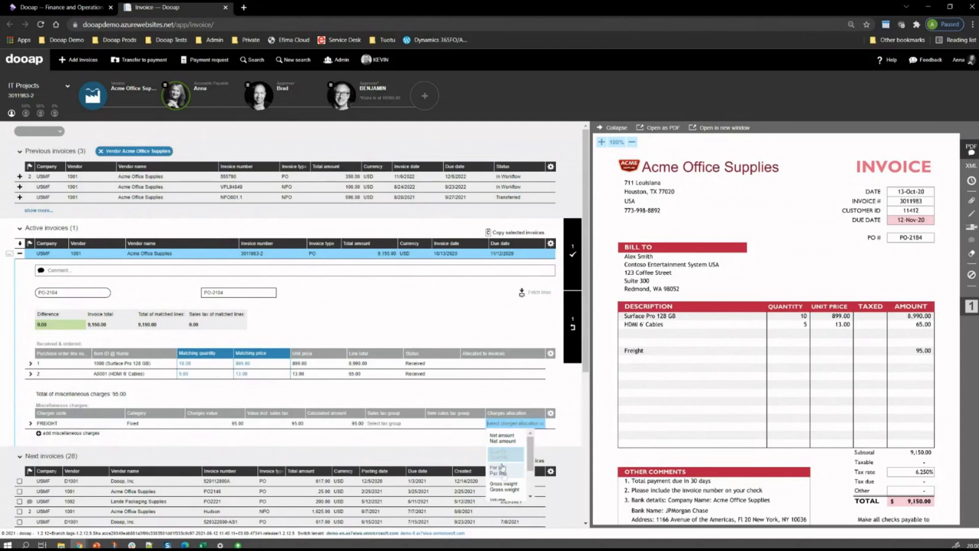
click(503, 437)
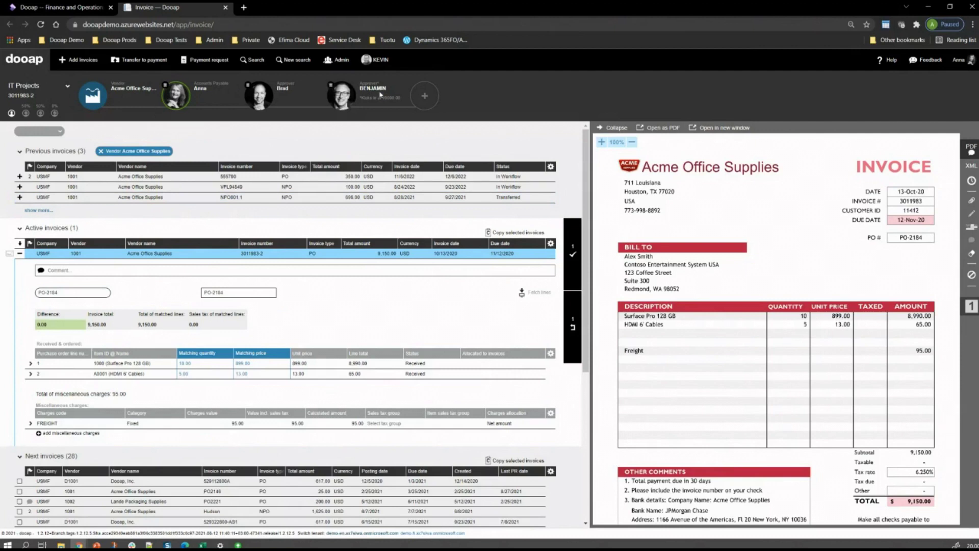
click(573, 255)
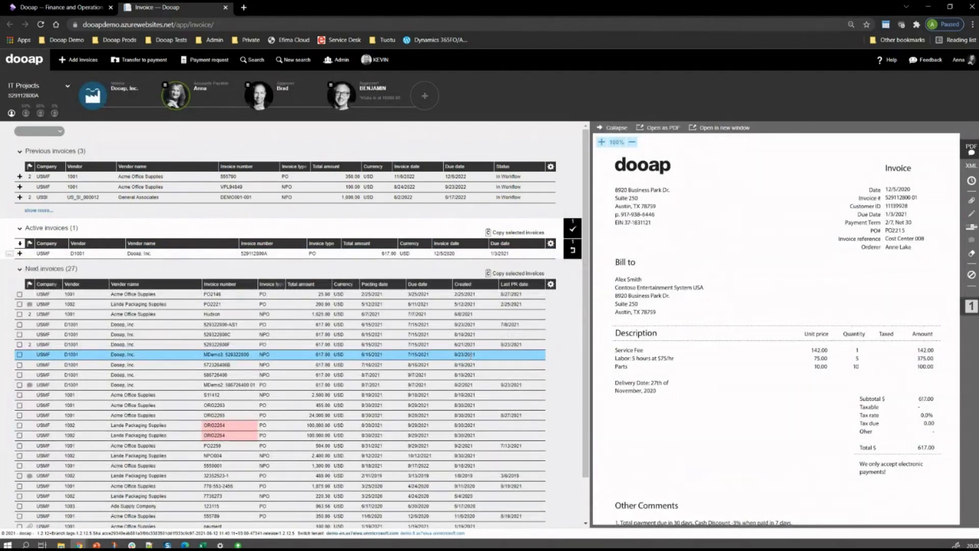
Expand invoice 529112800A and review its PO-2215 and PR-2215 lines without changing them
click(20, 254)
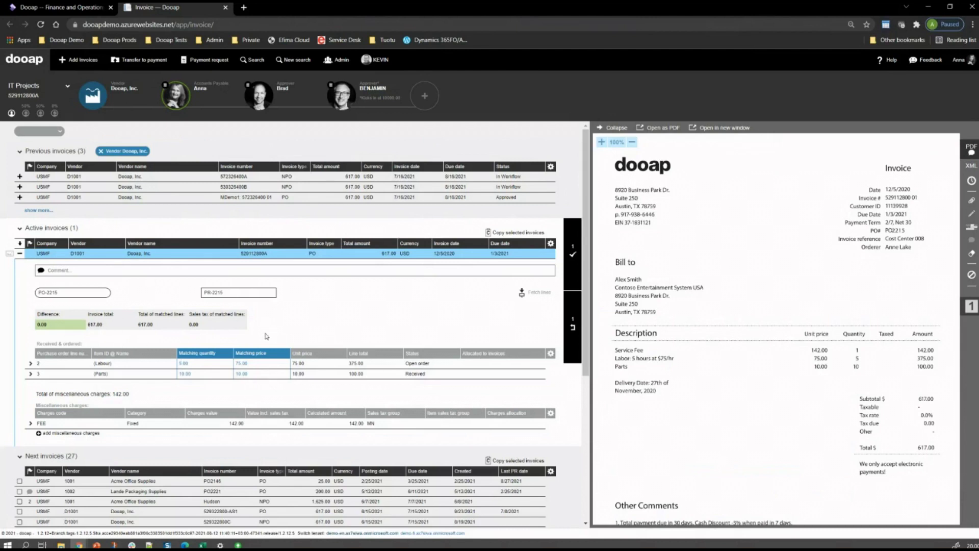
click(71, 299)
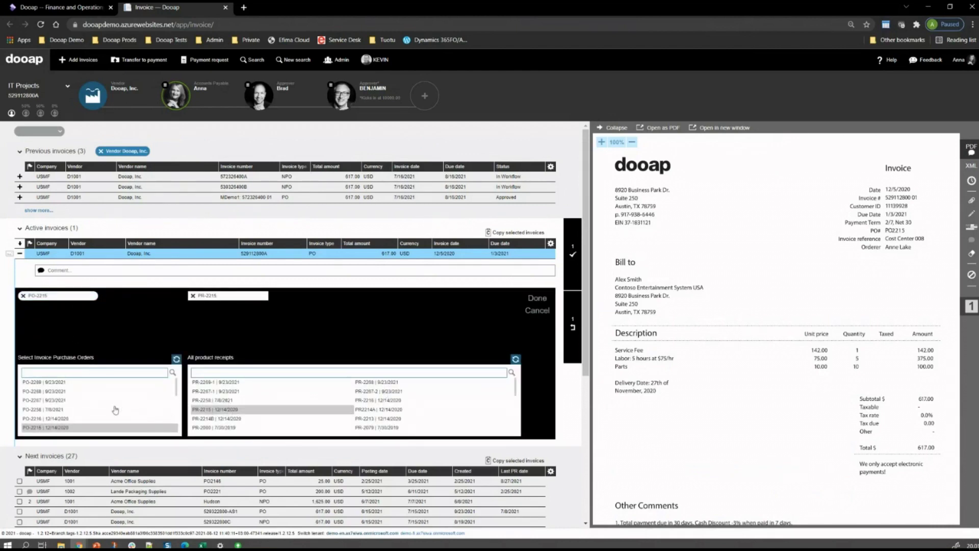
scroll(290, 408, down, 1)
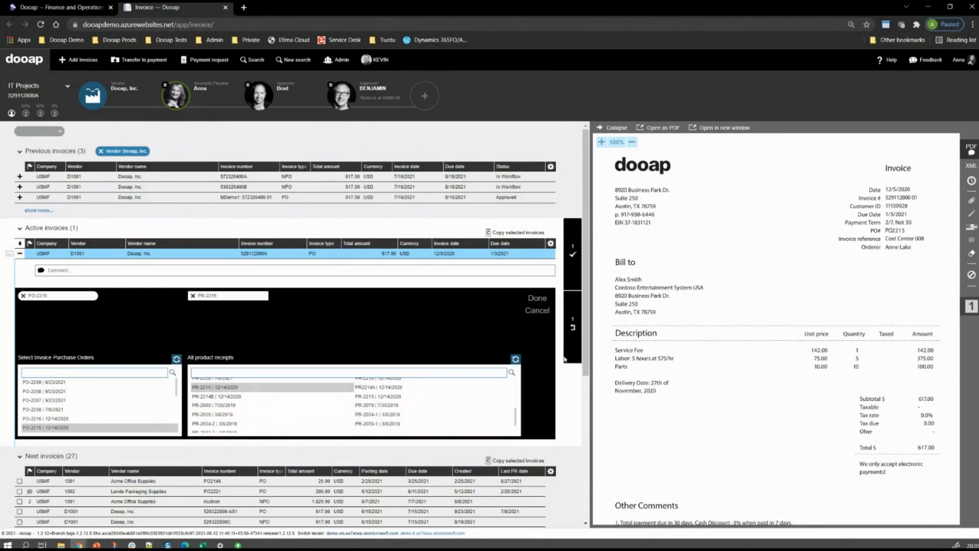
click(535, 310)
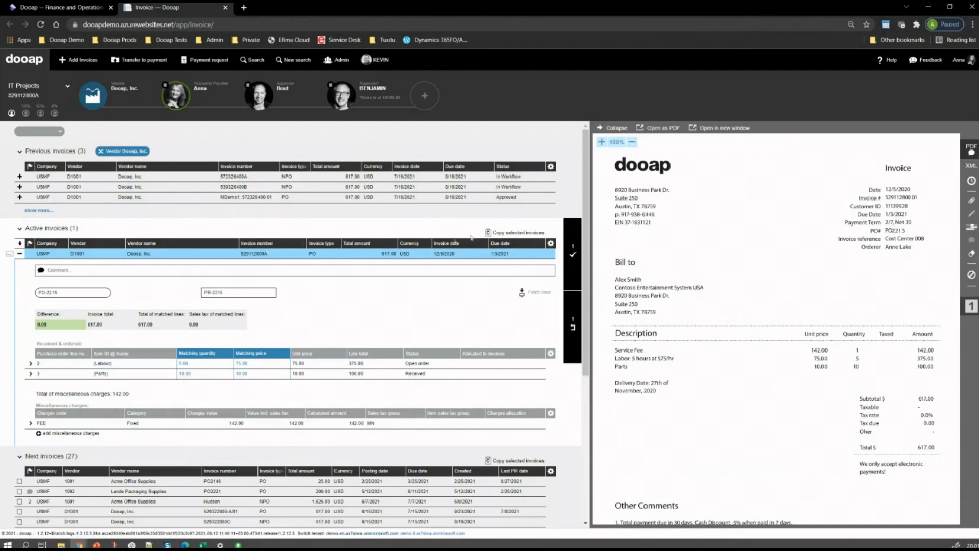
Accept the Dooap, Inc. invoice, then open and expand non-PO invoice 529322800C's coding line
click(572, 260)
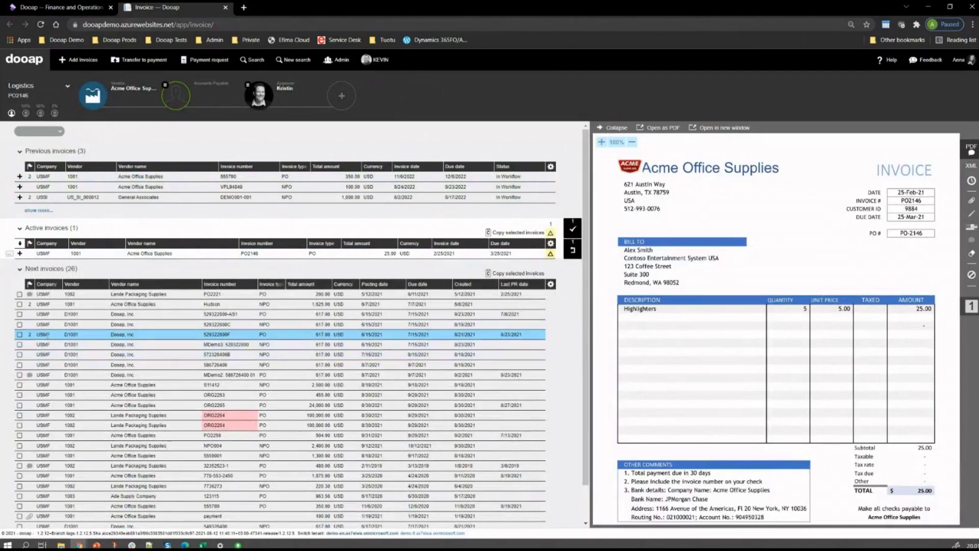
click(20, 326)
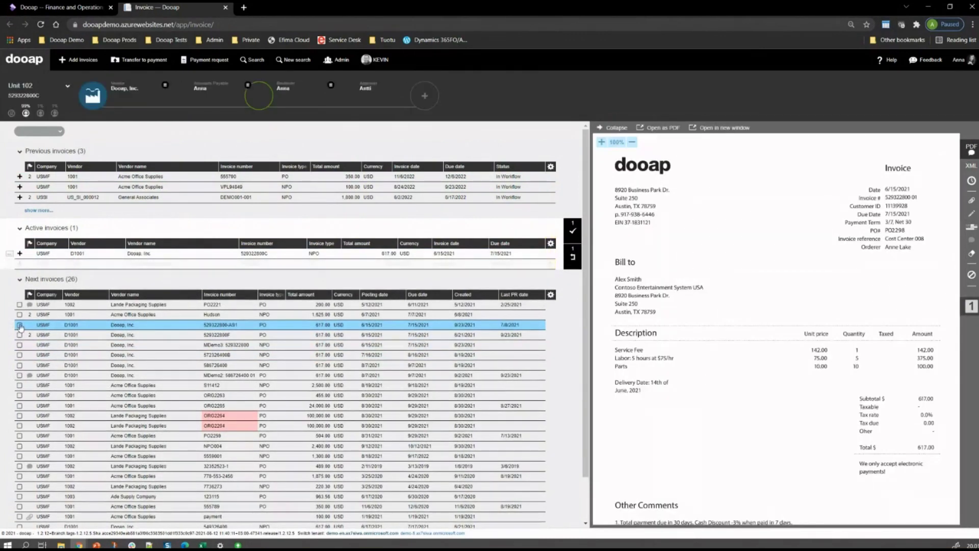
click(20, 253)
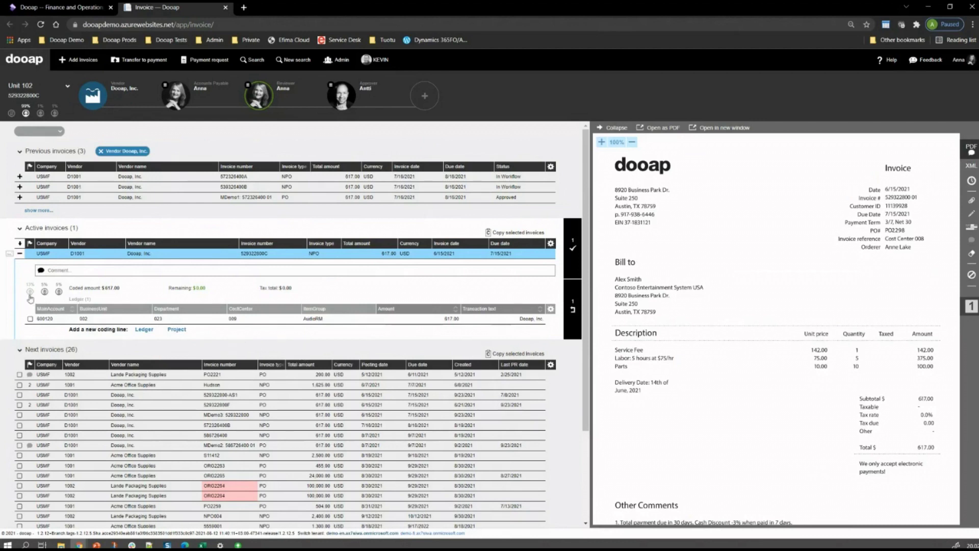
mouse_move(30, 298)
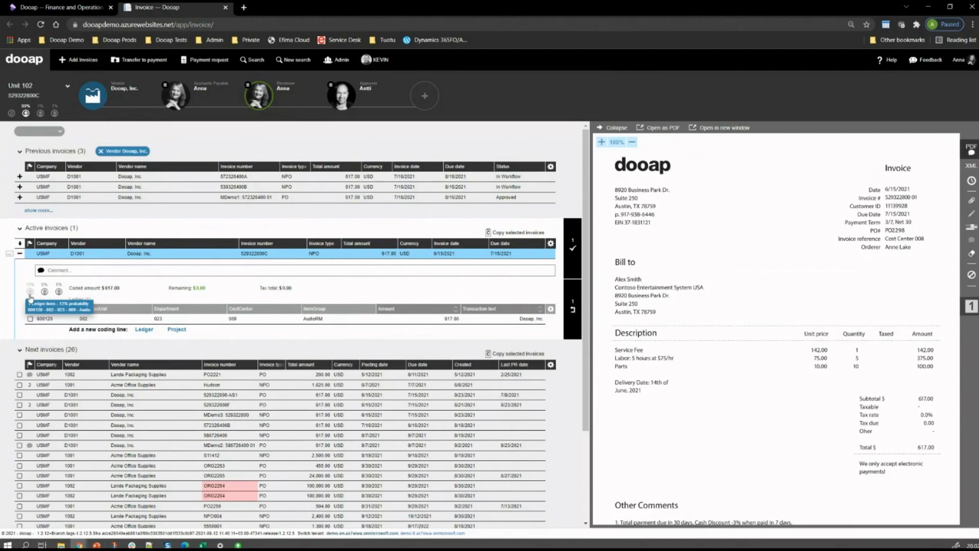
Compare the three coding predictions, keep the top one, and open the approver's task options
click(30, 291)
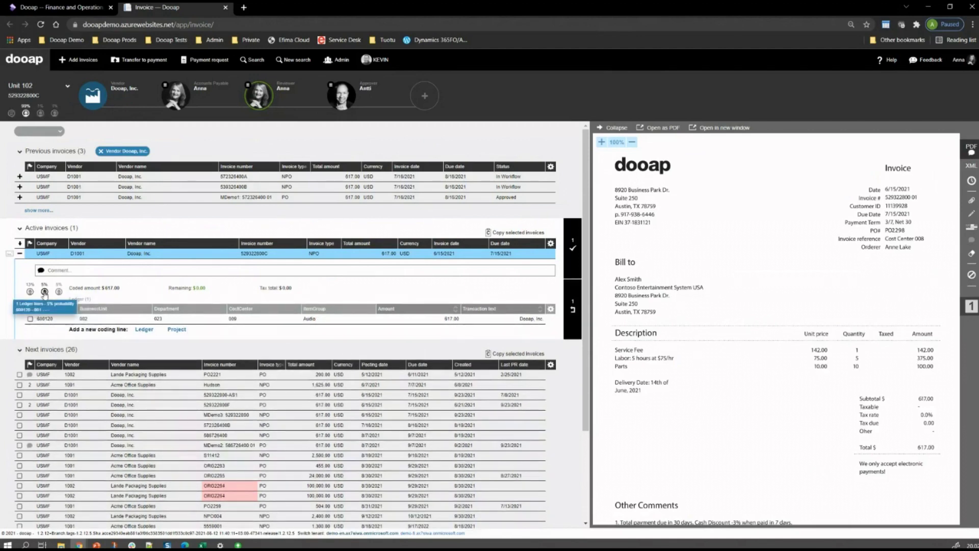
click(44, 292)
click(59, 292)
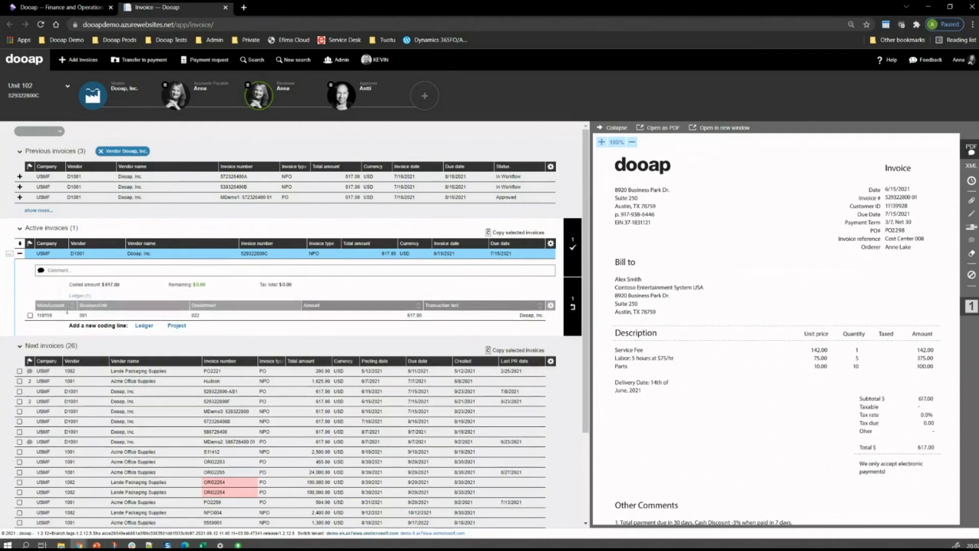
click(30, 292)
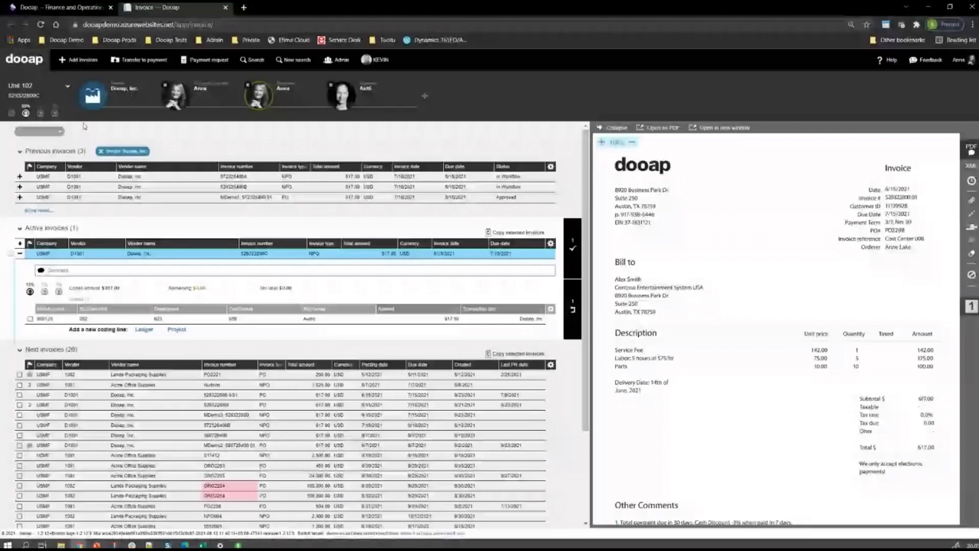
click(339, 97)
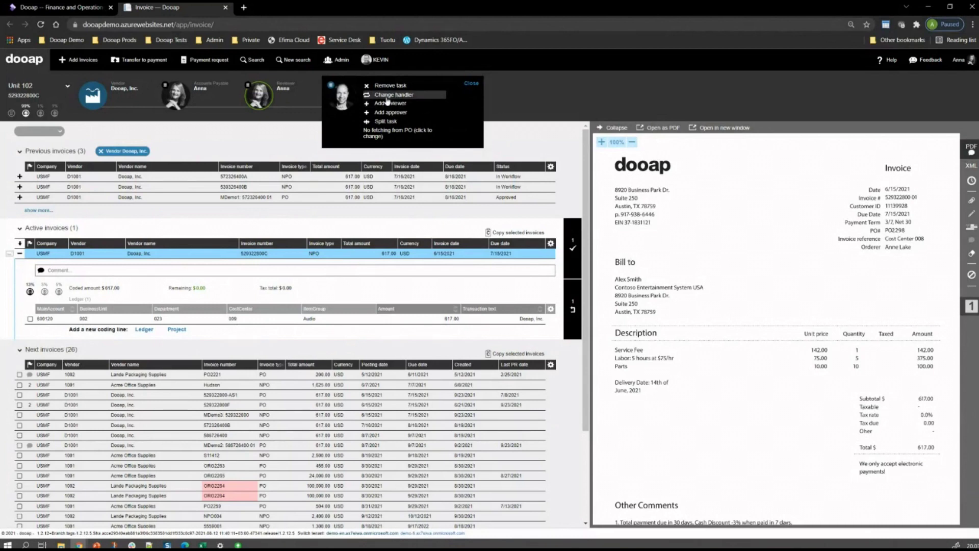
click(971, 181)
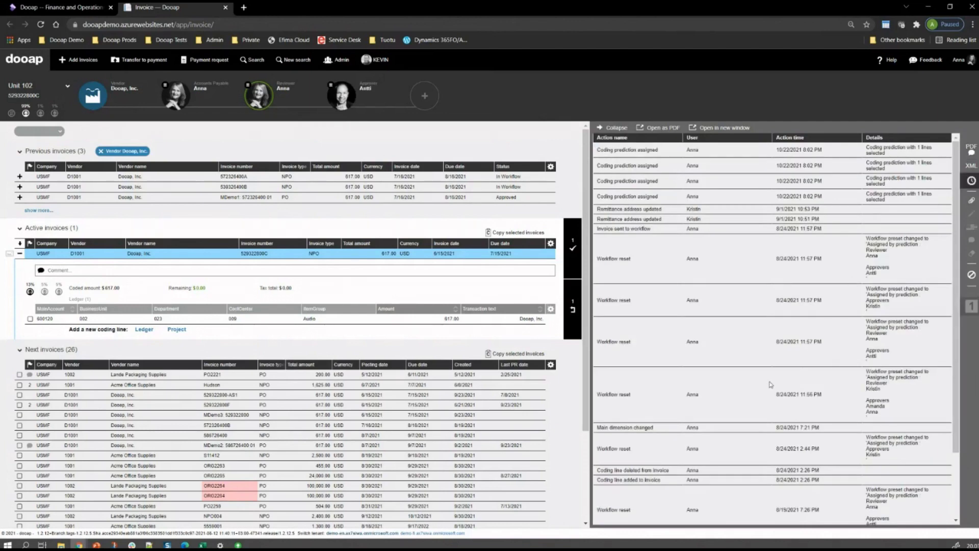
scroll(739, 331, down, 5)
scroll(679, 246, up, 5)
scroll(783, 370, down, 3)
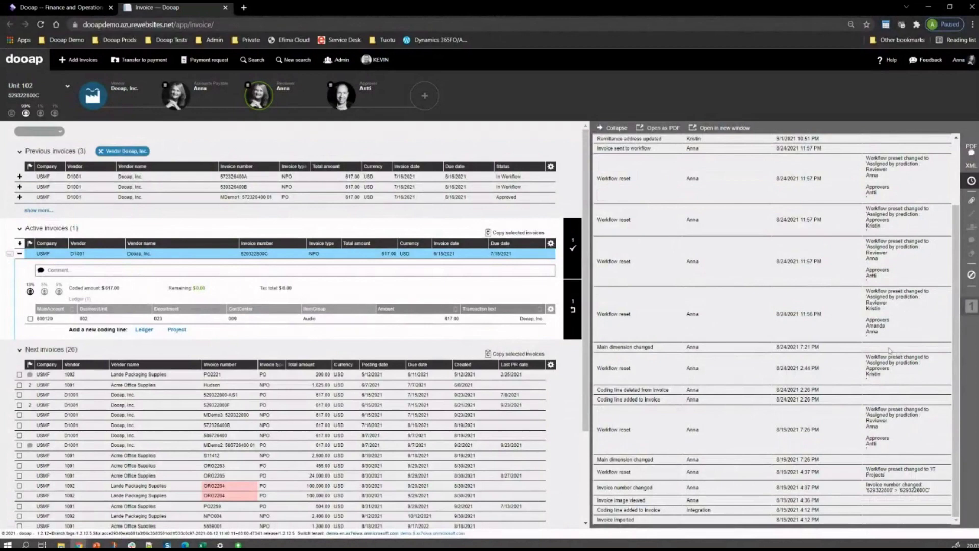
scroll(889, 351, up, 3)
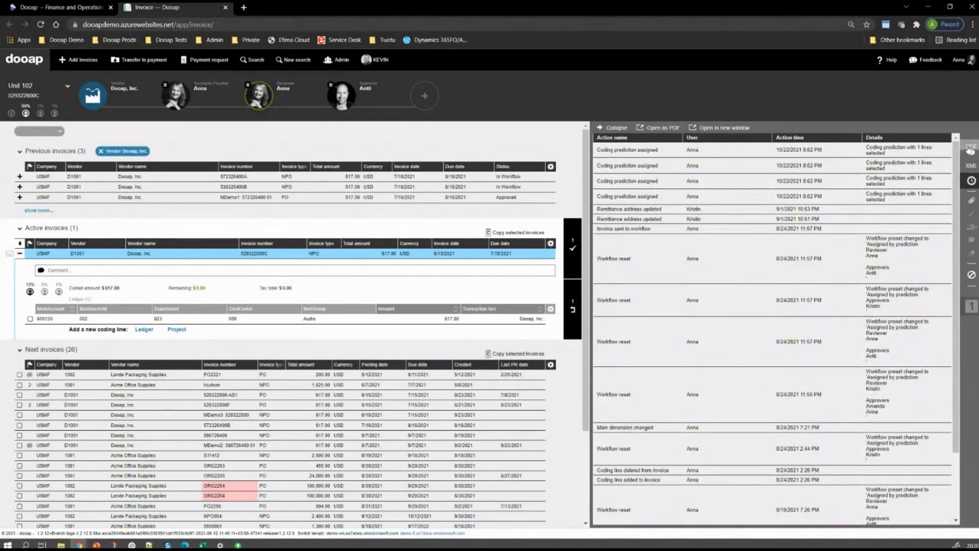
click(969, 149)
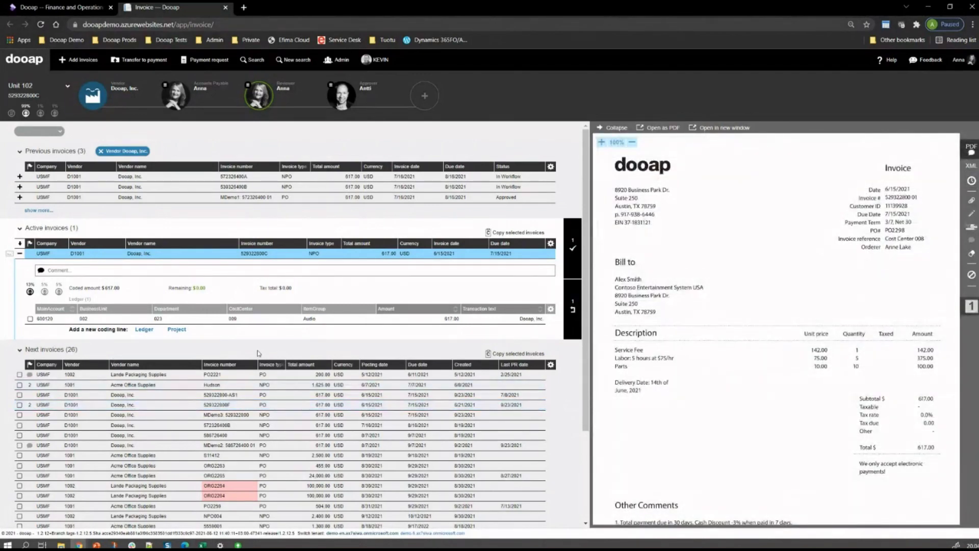
click(283, 378)
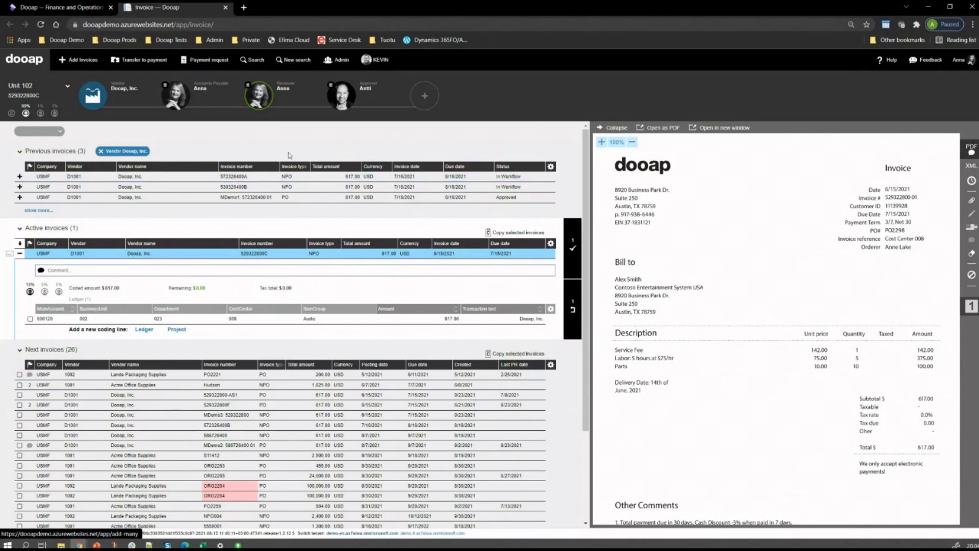
In Finance and Operations, open vendor 1001 Acme Office Supplies from Accounts payable > All vendors
click(56, 7)
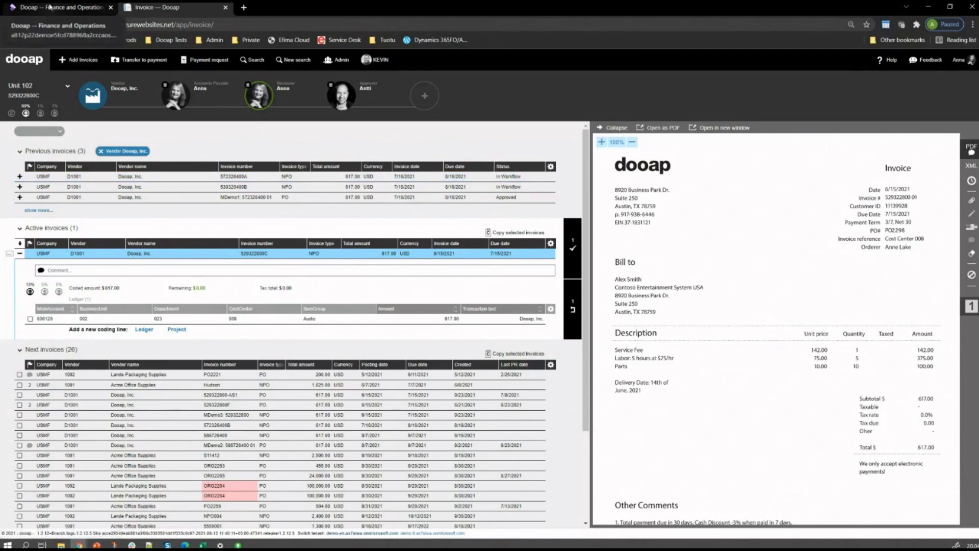
click(9, 78)
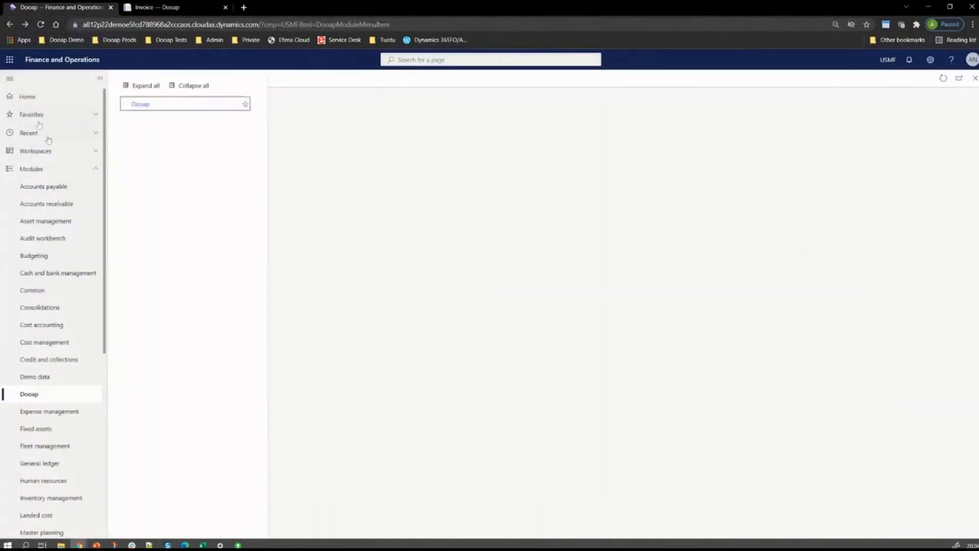
click(47, 187)
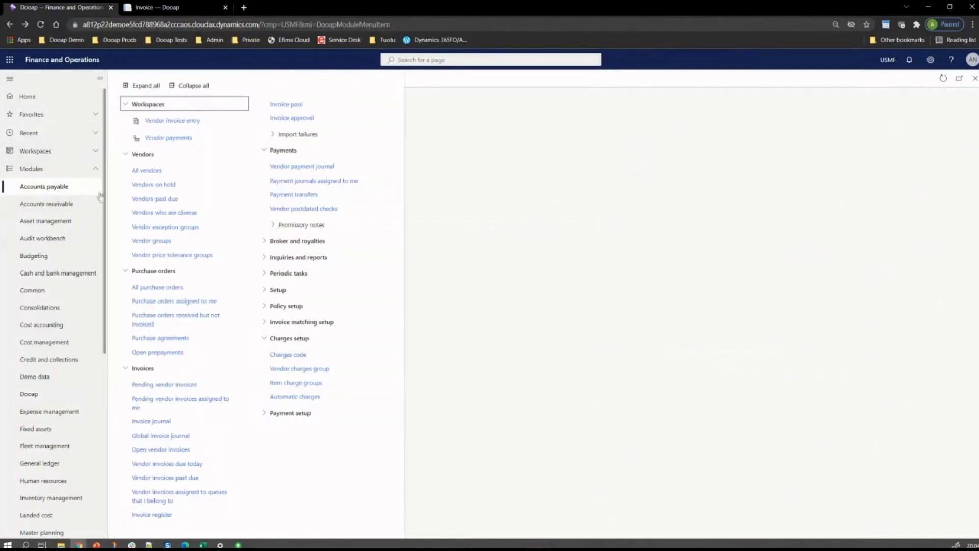
click(149, 171)
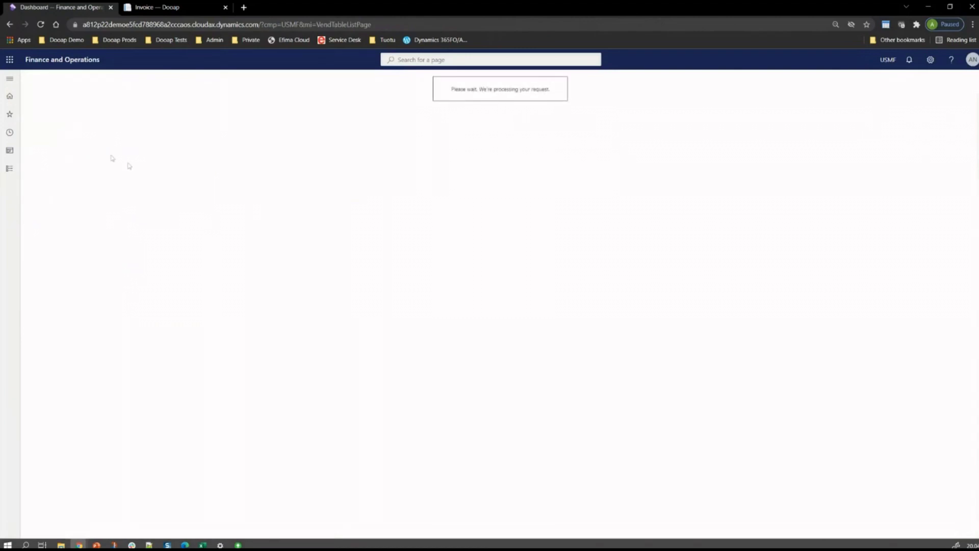
click(91, 158)
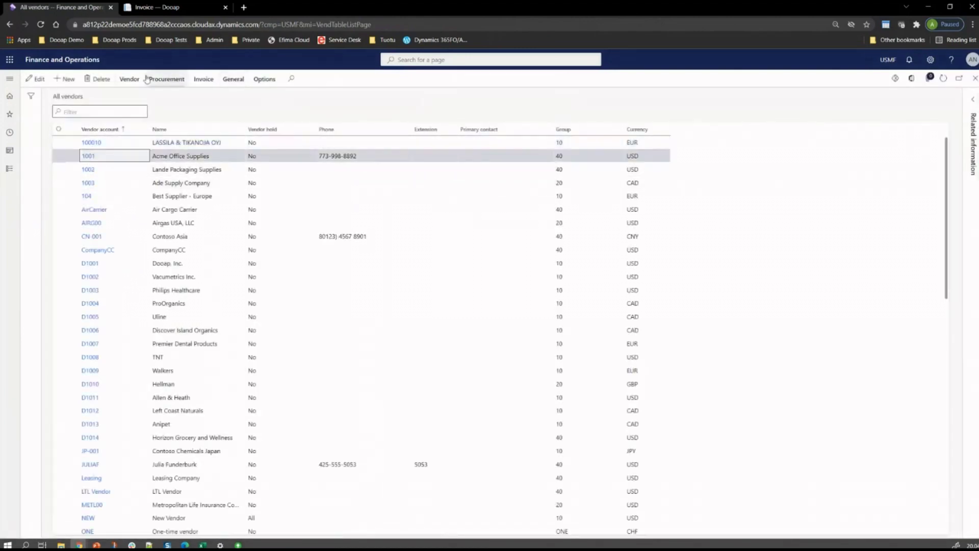
Open the vendor's transactions and view posted invoice DEMO009-2 (PIV-110001090) in Dooap
click(130, 79)
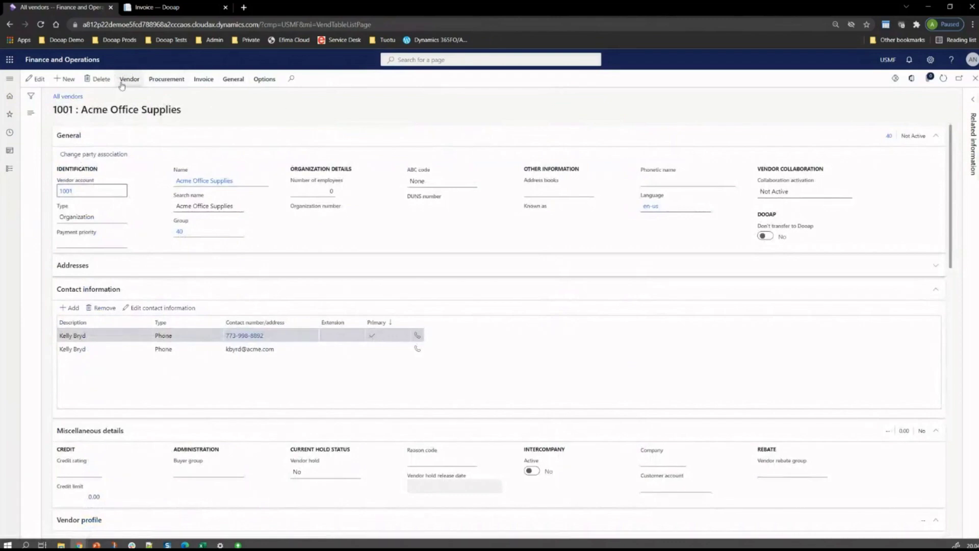
click(262, 113)
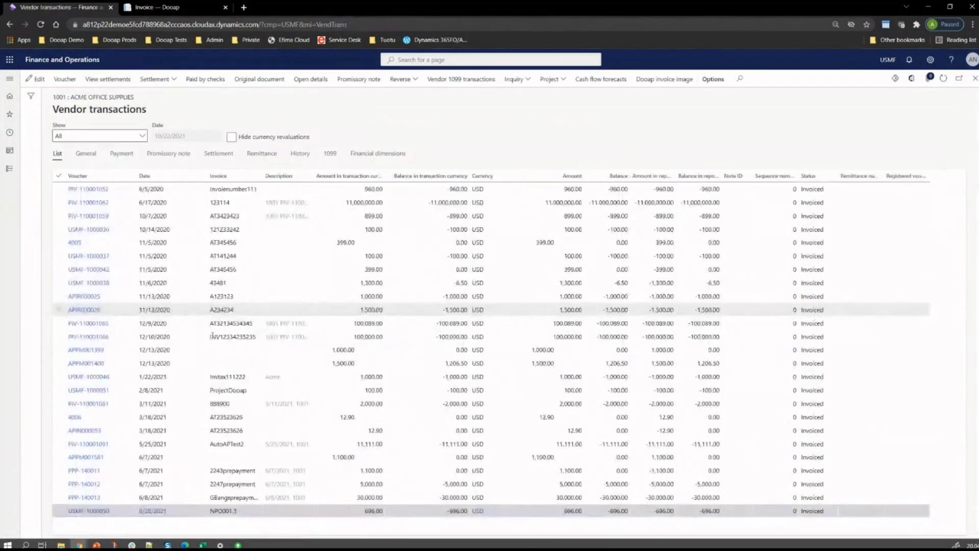
scroll(222, 358, down, 10)
scroll(223, 359, down, 10)
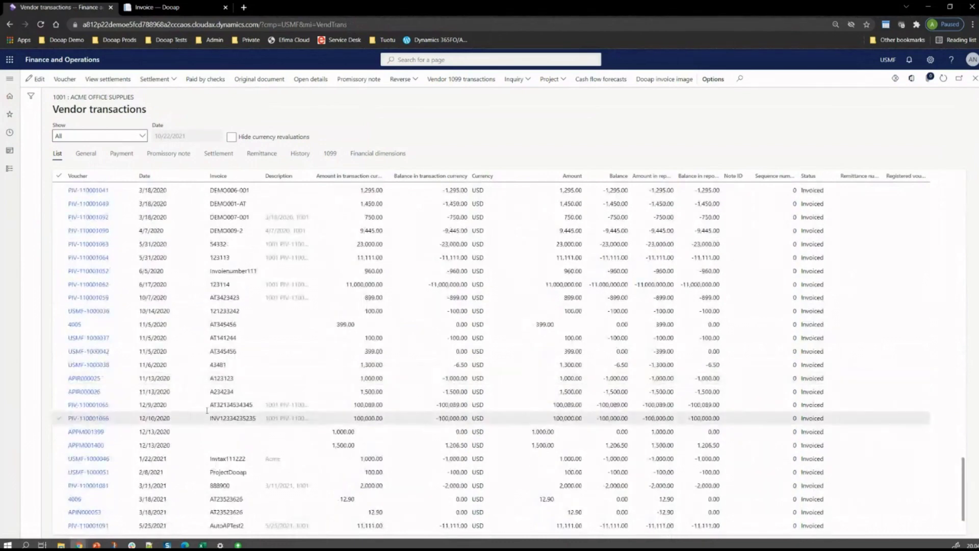
click(188, 232)
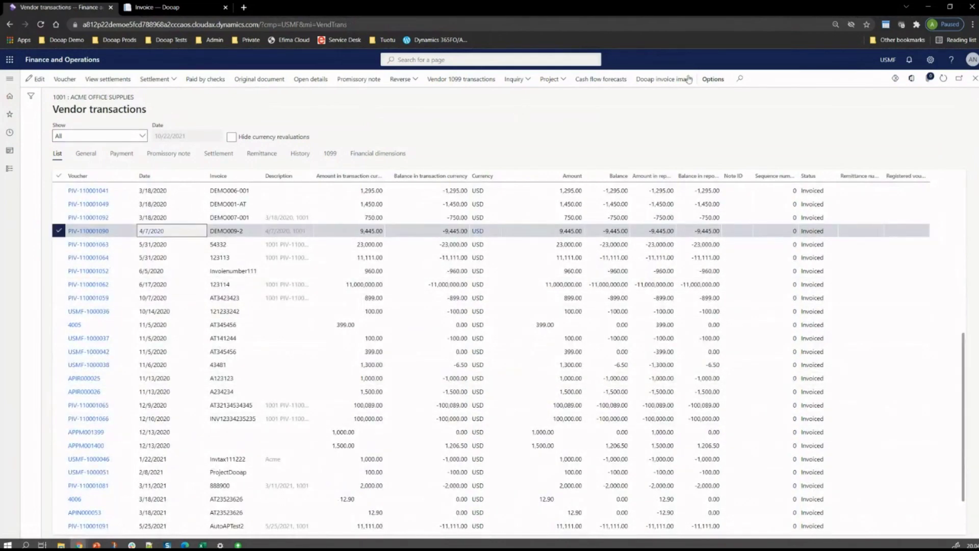
click(666, 81)
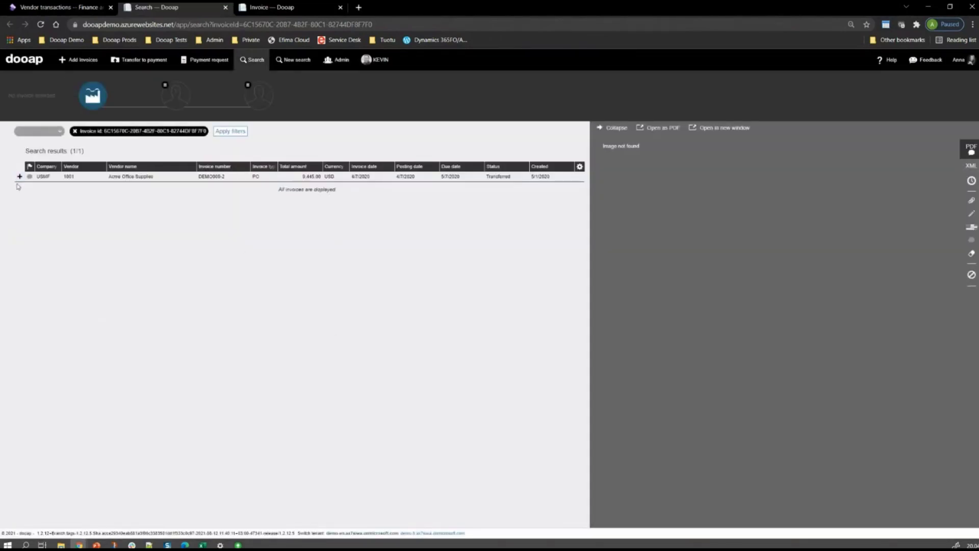
Expand the DEMO009-2 result, check its action history, then return to the invoice image
click(19, 176)
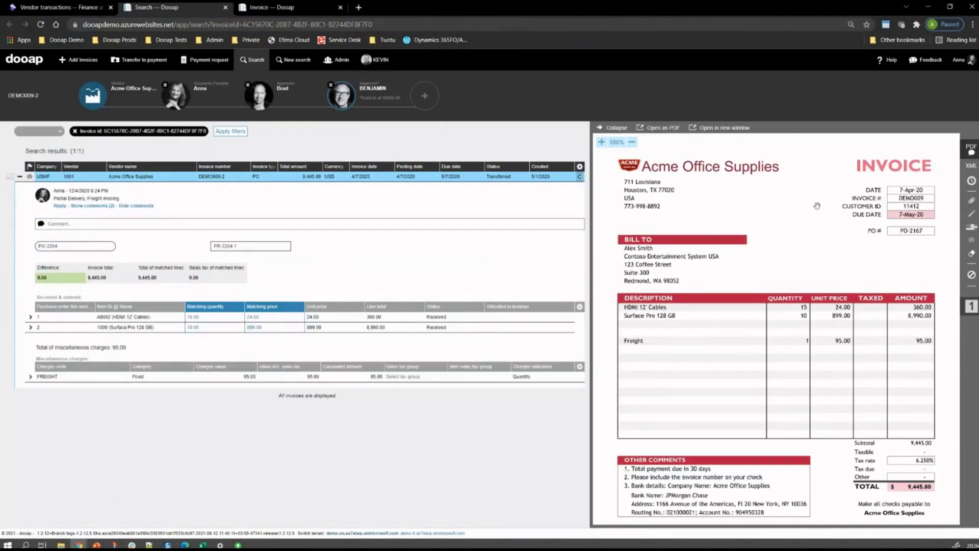
click(971, 181)
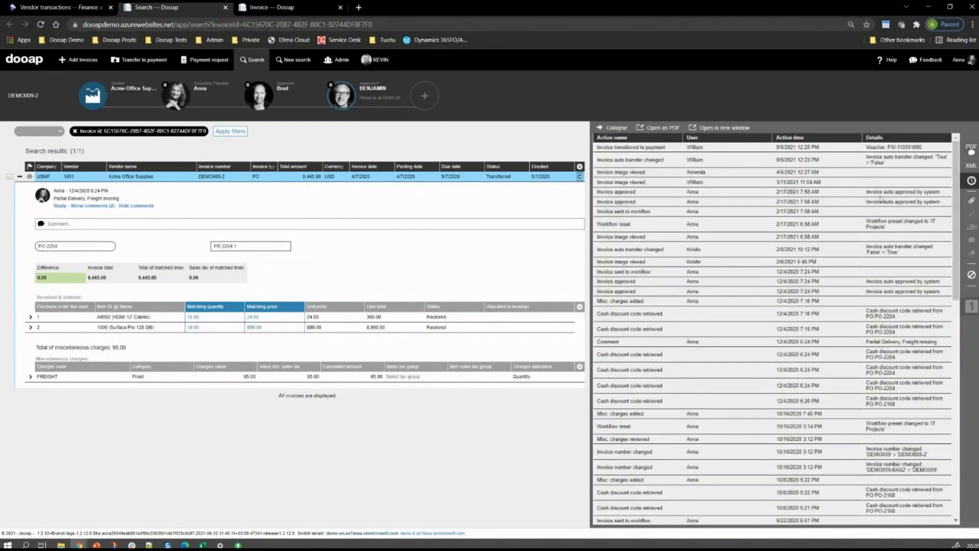
scroll(873, 440, down, 5)
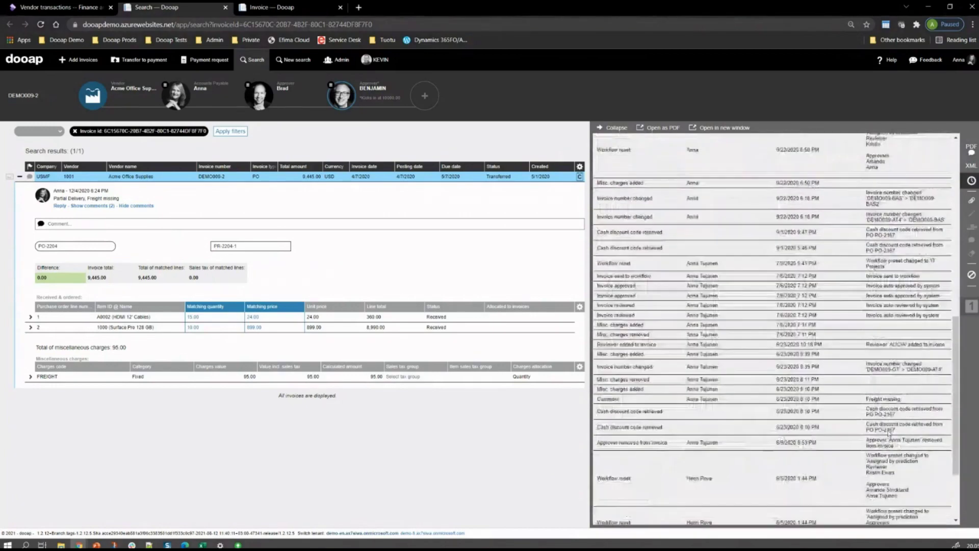
click(970, 149)
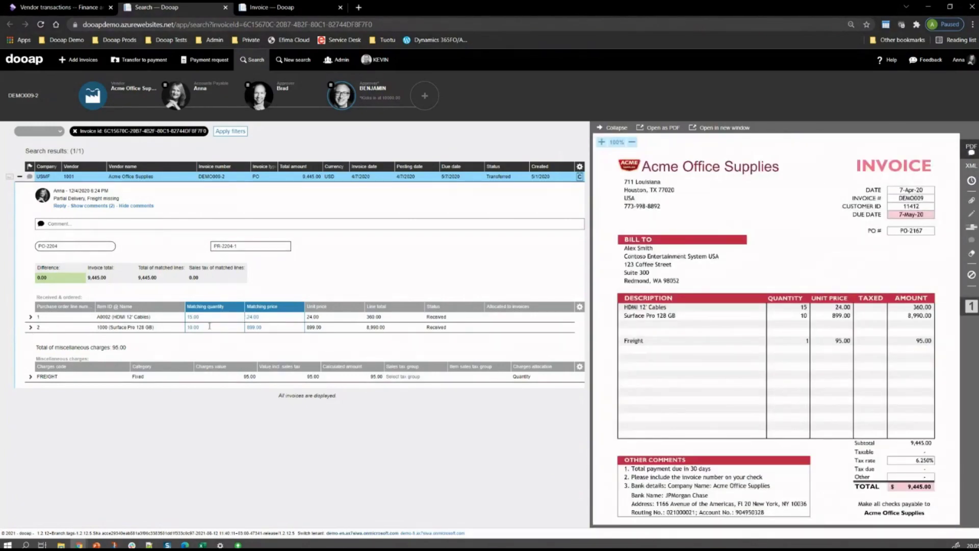